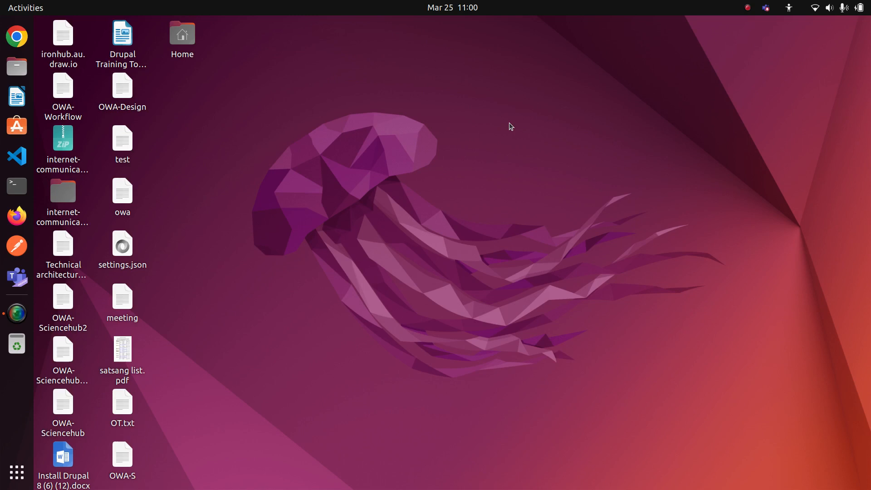
# Open Chrome, search Google for "how to install postman on ubuntu" and open the Linuxize article for Ubuntu 20.04
pyautogui.click(17, 36)
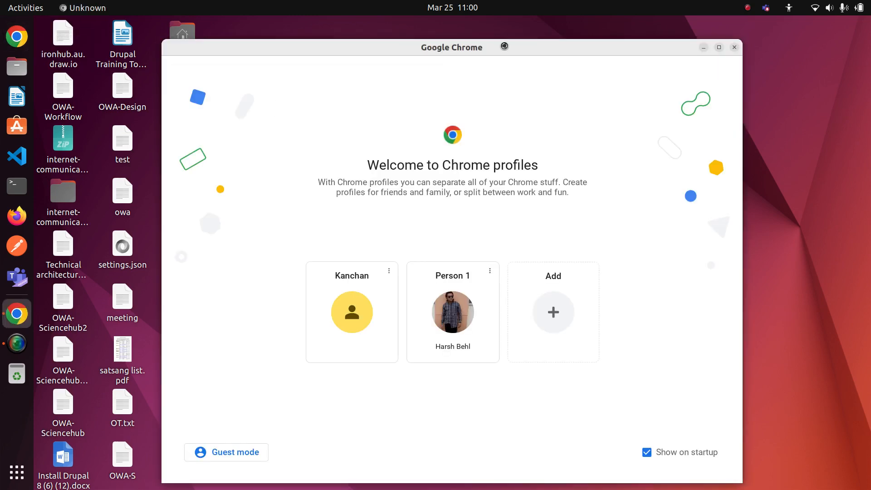
pyautogui.doubleClick(506, 45)
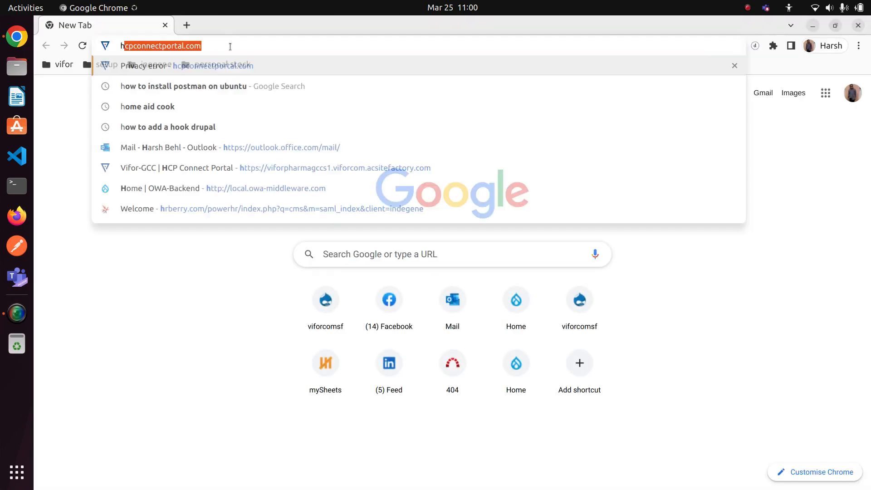
pyautogui.write('how to')
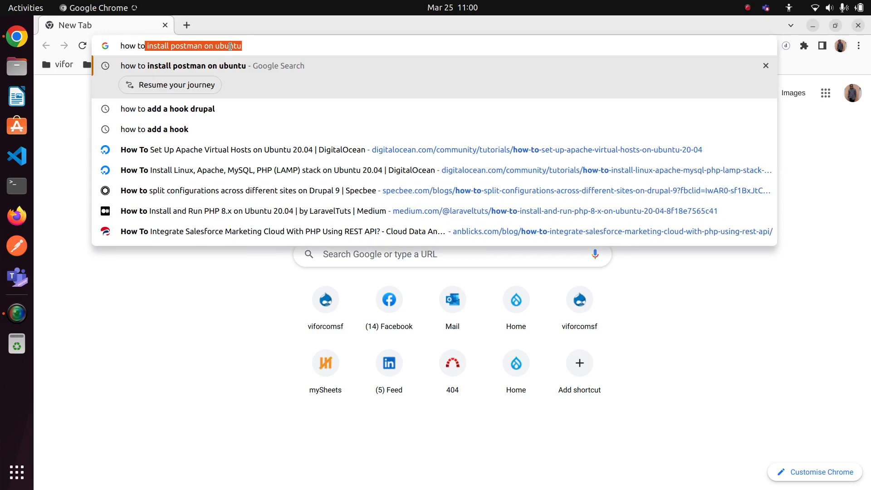
pyautogui.press('Return')
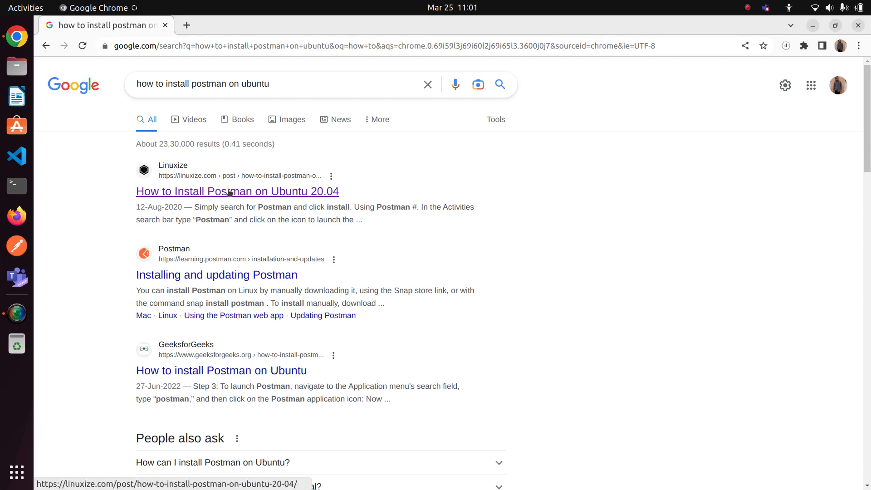
pyautogui.click(317, 191)
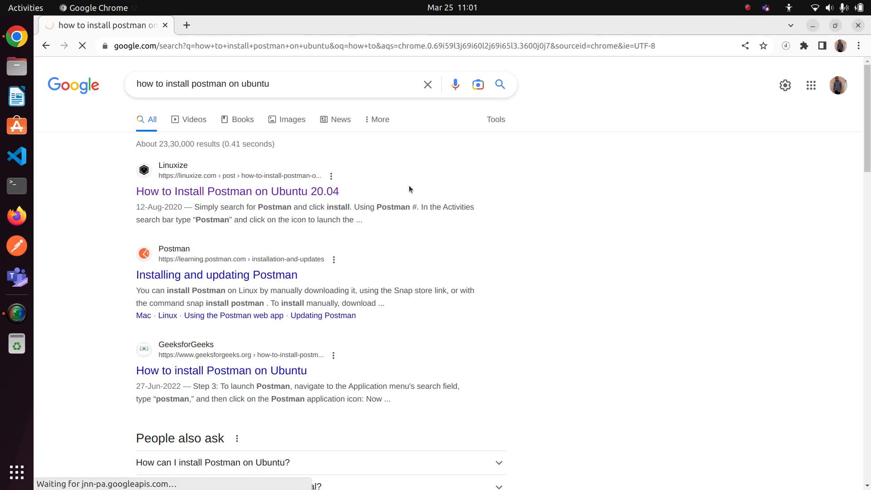
# Examine the article's sudo snap install postman command and its section on using Postman
pyautogui.scroll(-15, 409, 185)
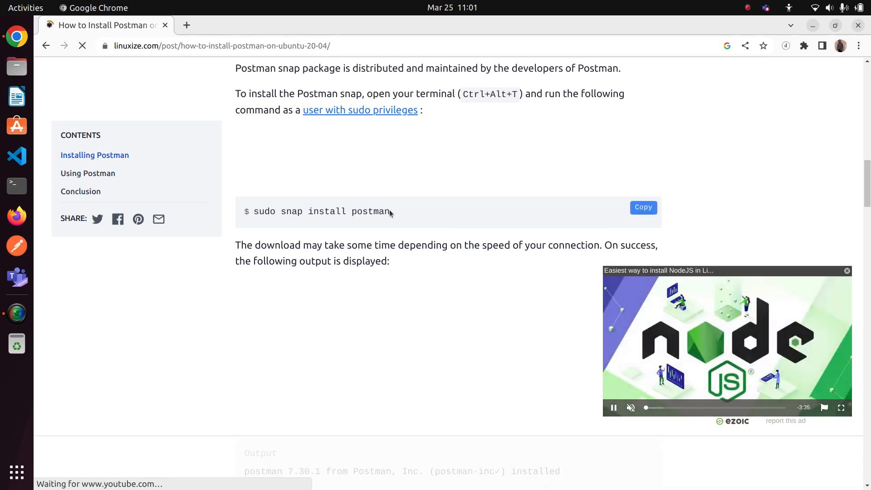
pyautogui.moveTo(389, 209); pyautogui.dragTo(249, 212)
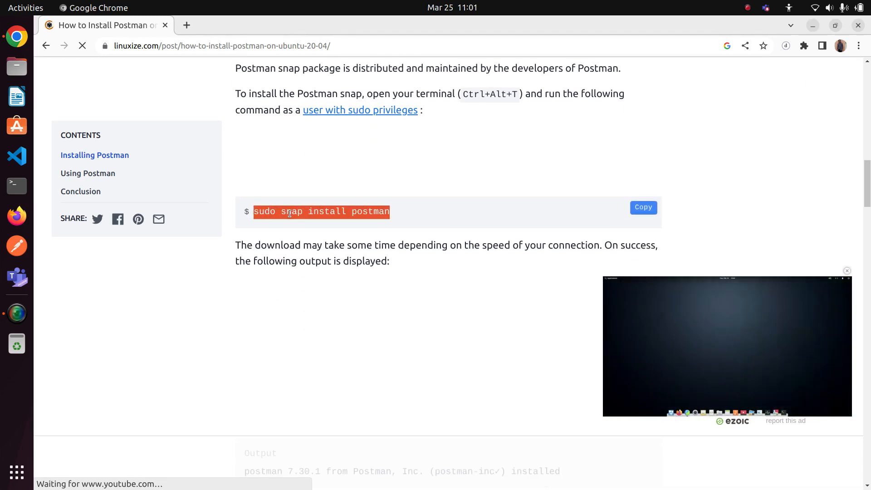
pyautogui.doubleClick(290, 212)
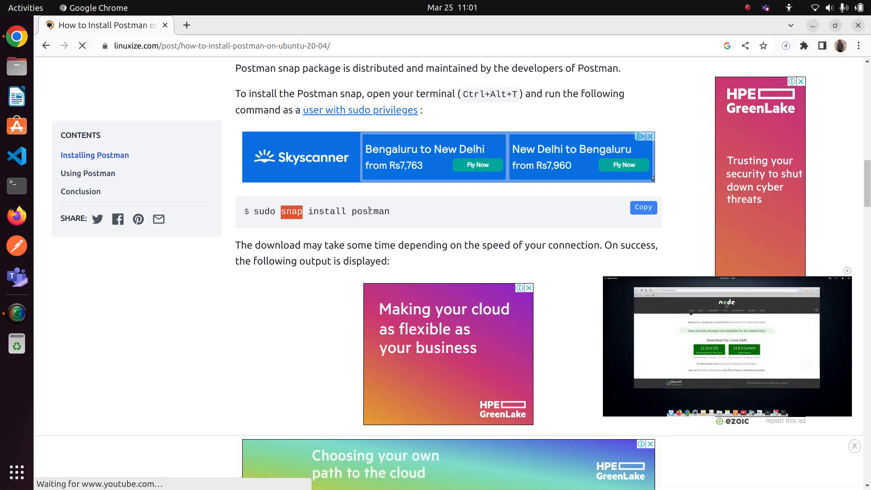
pyautogui.click(390, 215)
pyautogui.moveTo(396, 212); pyautogui.dragTo(256, 211)
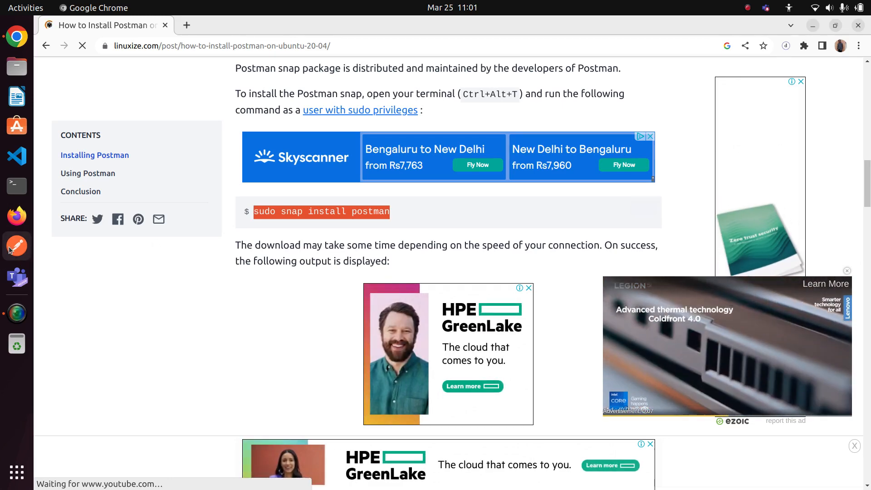
pyautogui.scroll(-10, 278, 290)
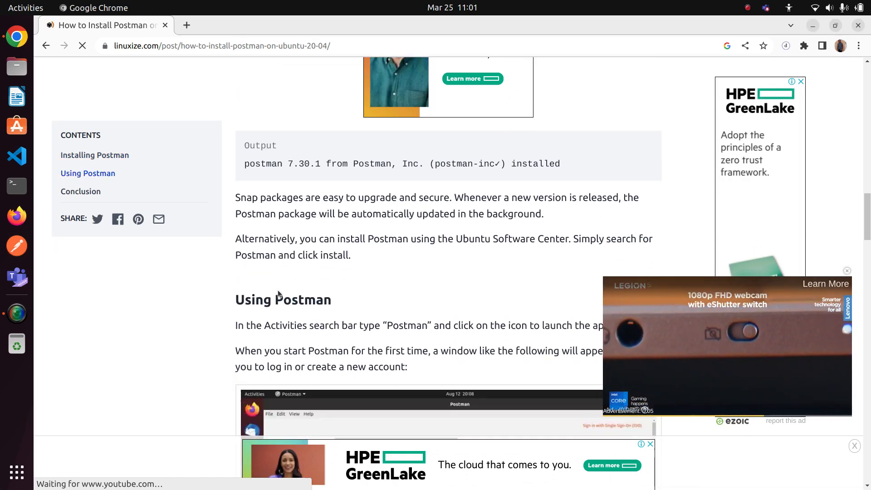
pyautogui.scroll(-10, 277, 290)
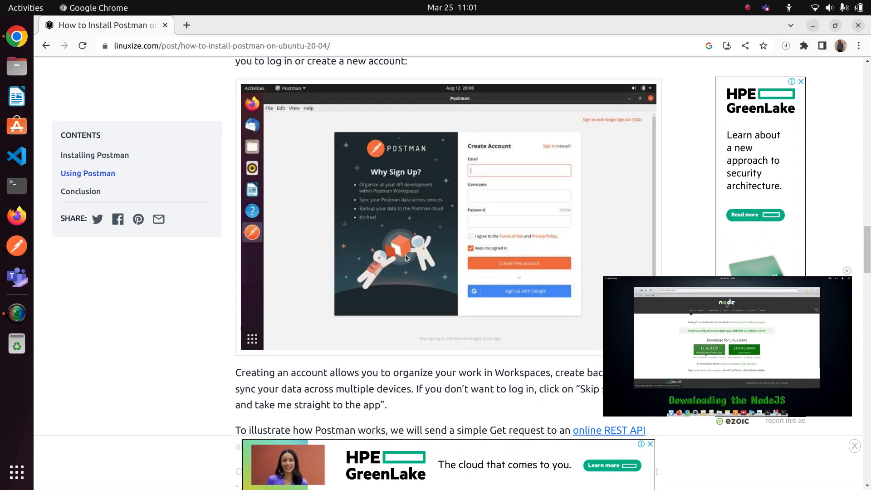
pyautogui.scroll(-15, 404, 254)
pyautogui.scroll(-2, 423, 245)
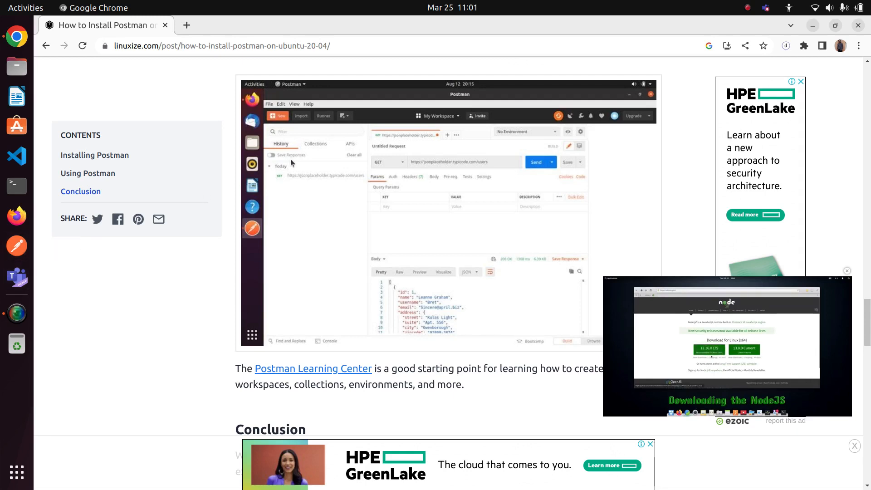
# Switch to Postman and create a team workspace with "My First workspace" as both its name and summary
pyautogui.click(20, 246)
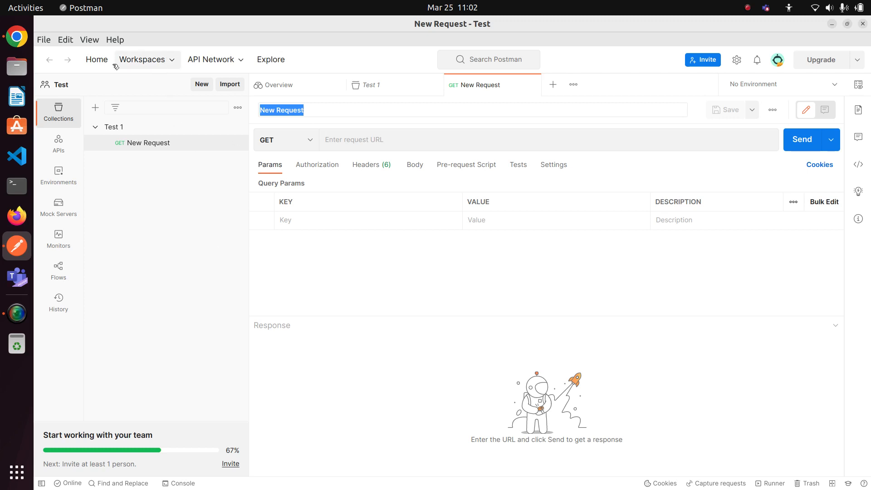
pyautogui.click(97, 59)
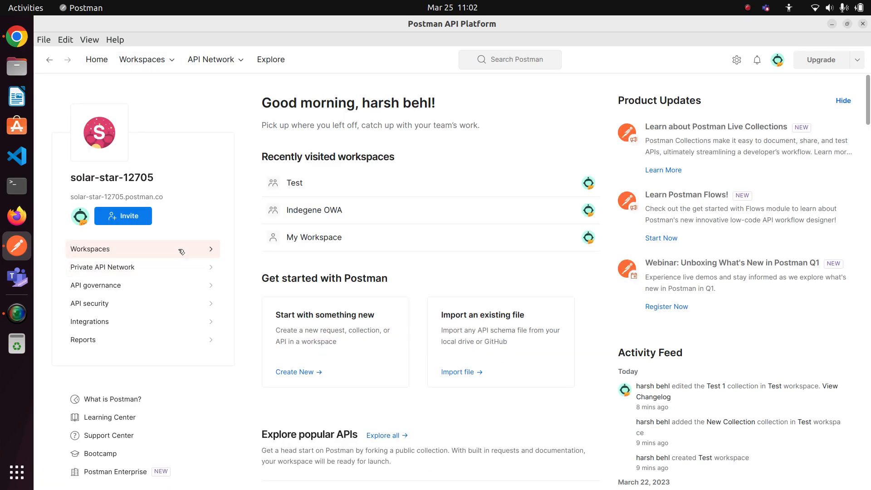
pyautogui.click(205, 250)
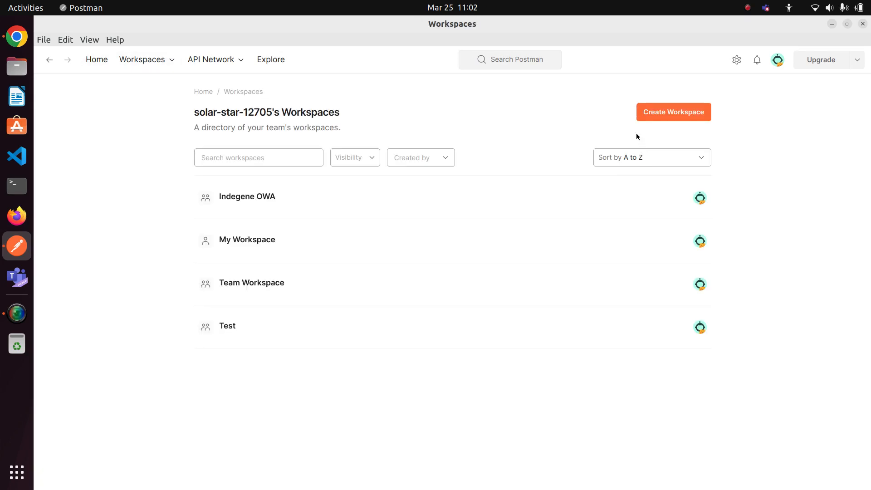
pyautogui.click(656, 119)
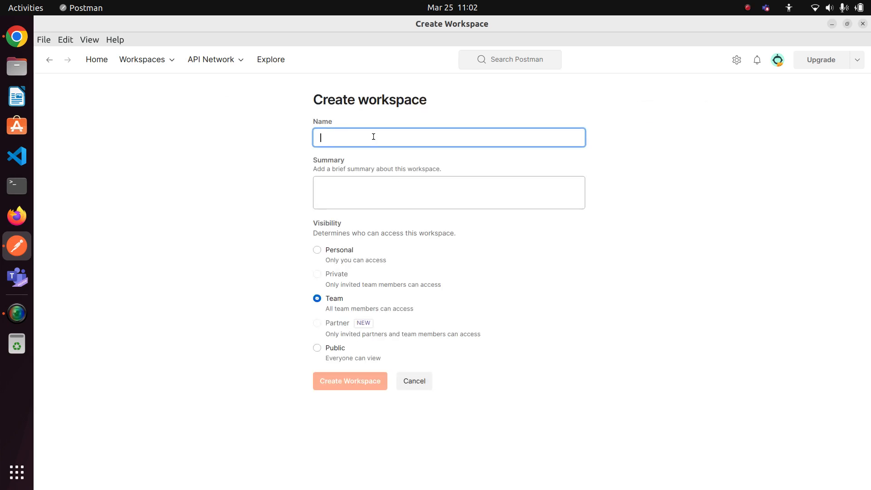
pyautogui.write('My ')
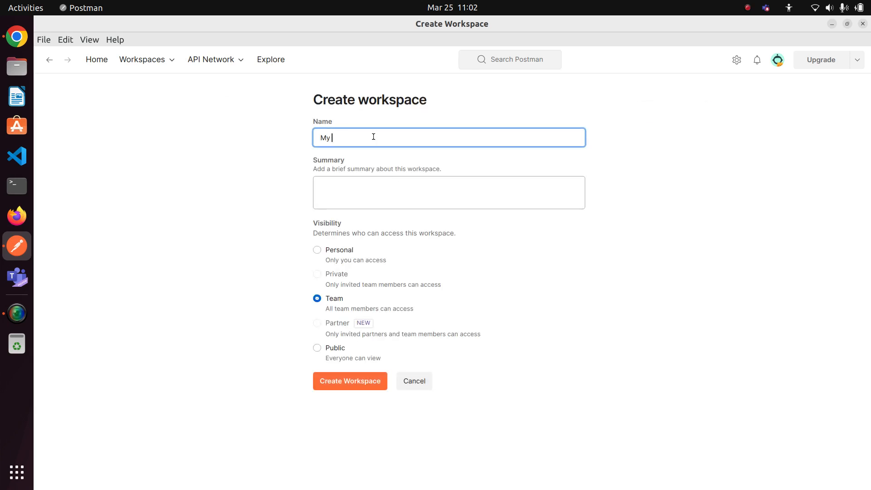
pyautogui.write('First workspace')
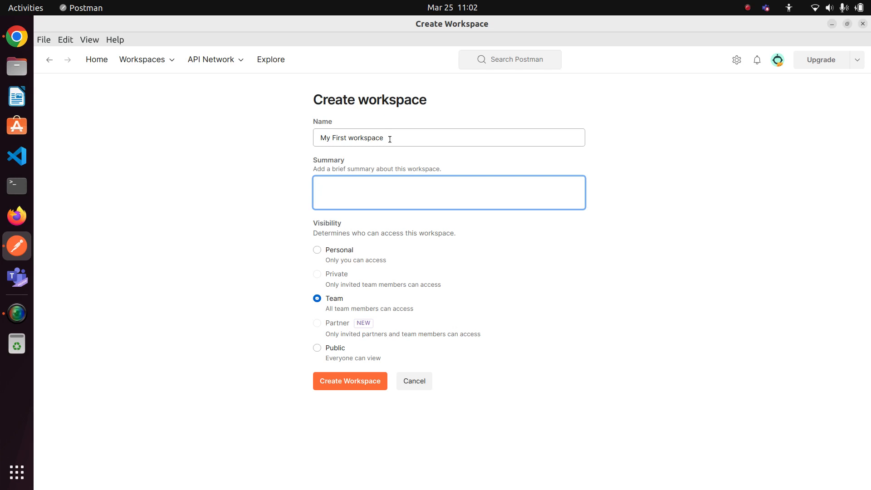
pyautogui.tripleClick(390, 139)
pyautogui.hotkey('ctrl', 'c')
pyautogui.click(358, 202)
pyautogui.hotkey('ctrl', 'v')
pyautogui.click(347, 385)
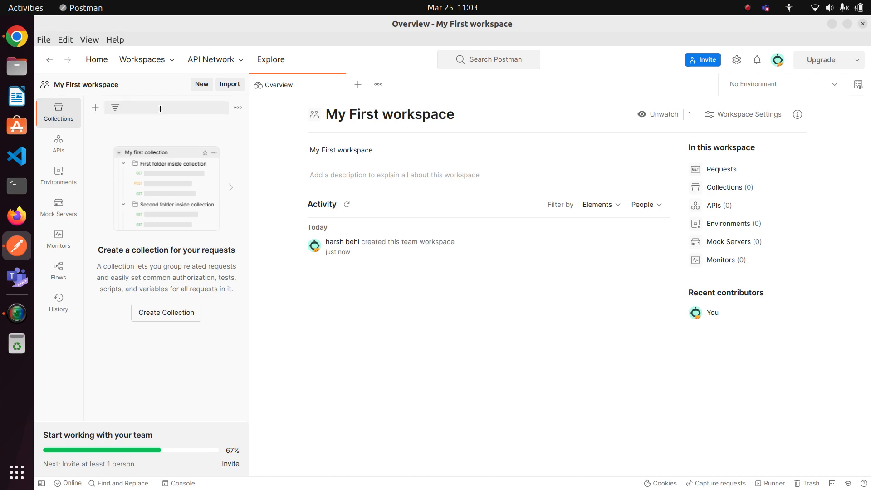
# Create a collection in the new workspace and name it "My First Collection in postman"
pyautogui.click(175, 316)
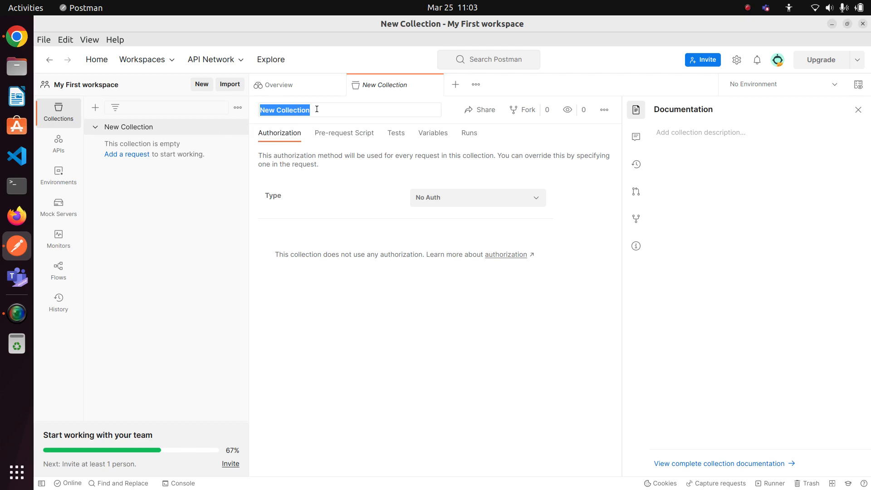
pyautogui.write('My ')
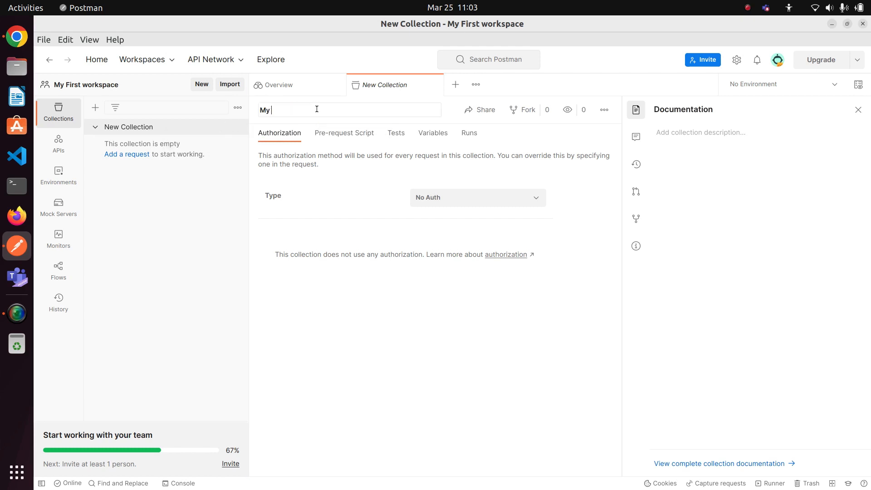
pyautogui.write('First Collectoin in postman')
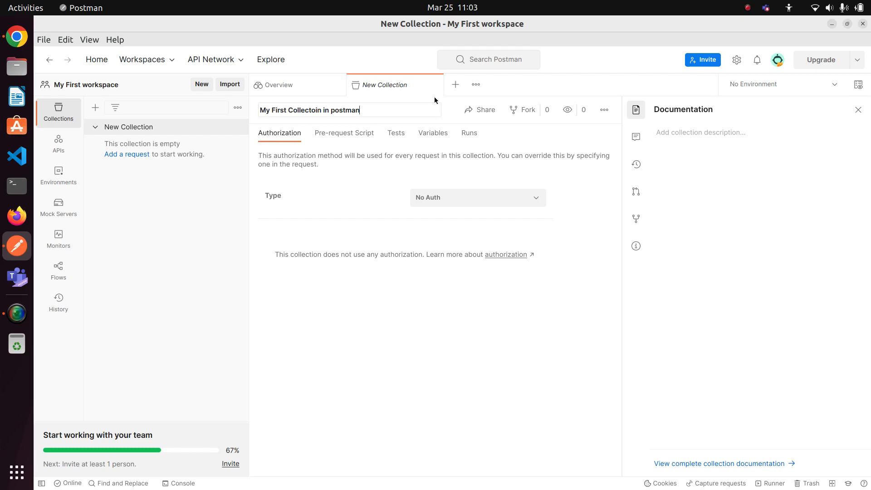
pyautogui.doubleClick(315, 110)
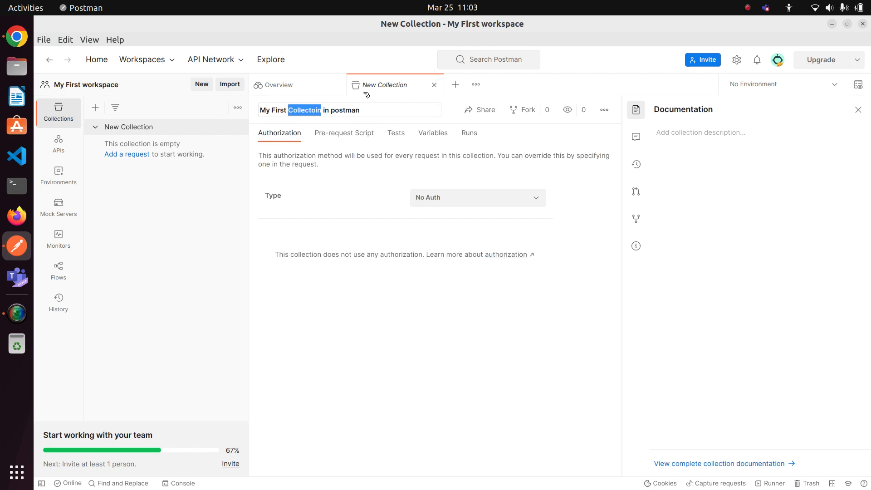
pyautogui.write('Collection')
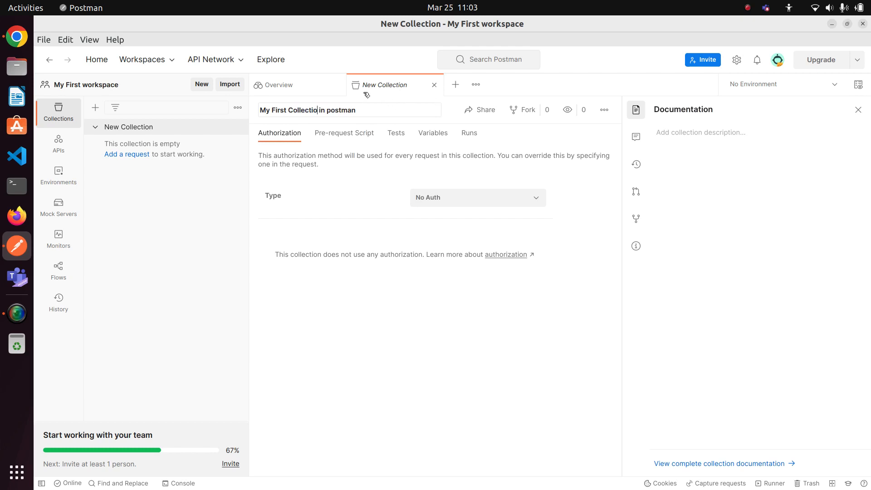
pyautogui.click(173, 216)
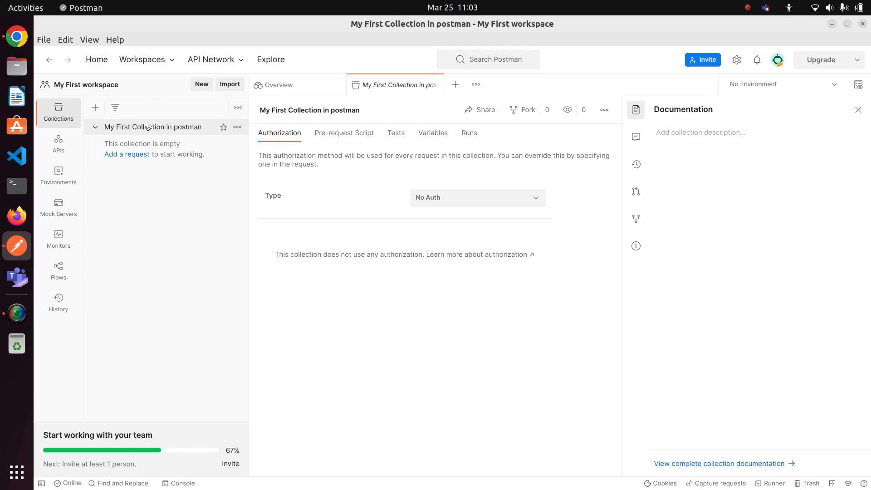
# Add a request to the collection and name it "My First Request"
pyautogui.click(131, 154)
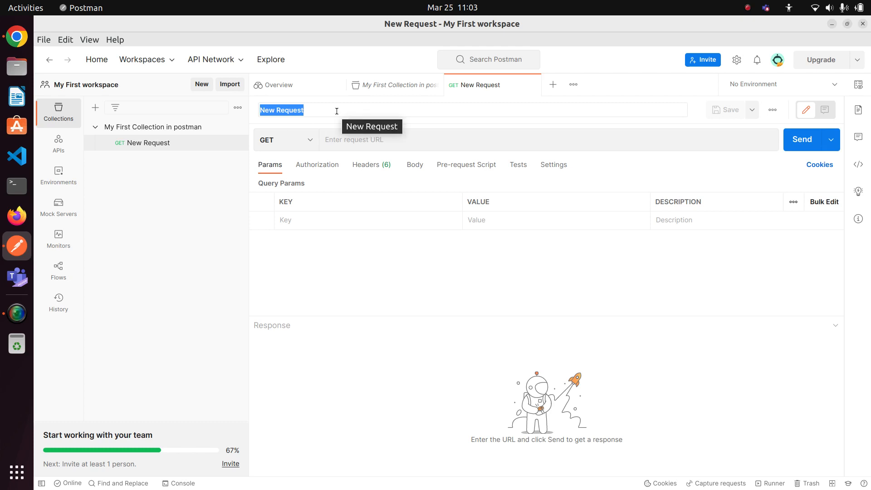
pyautogui.write('My ')
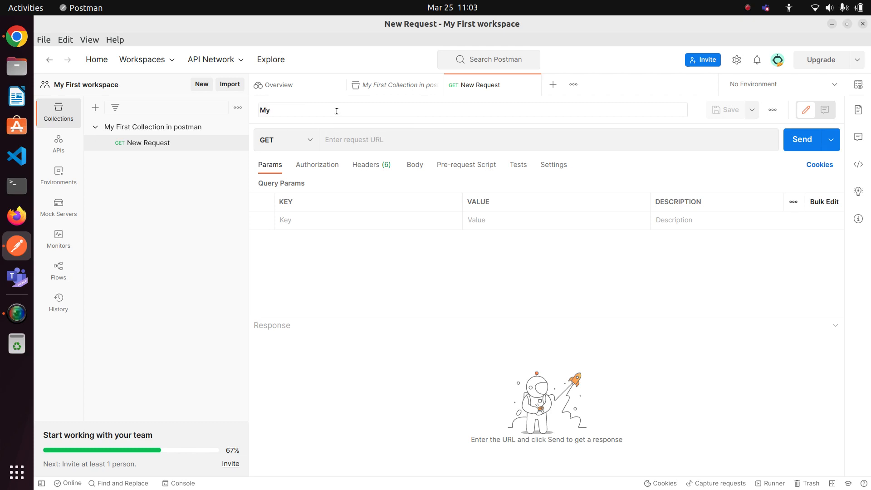
pyautogui.write('First Request')
pyautogui.click(370, 302)
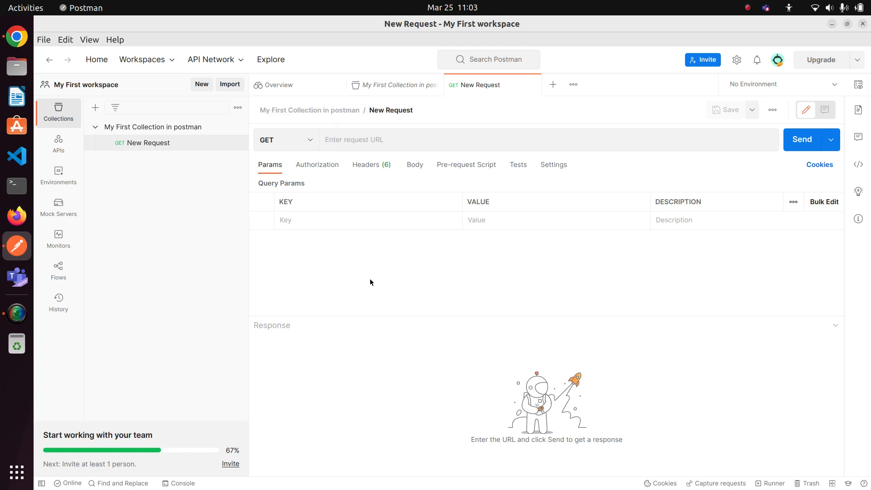
# Review the HTTP methods available for the request, keep GET, and open the request URL for editing
pyautogui.click(309, 145)
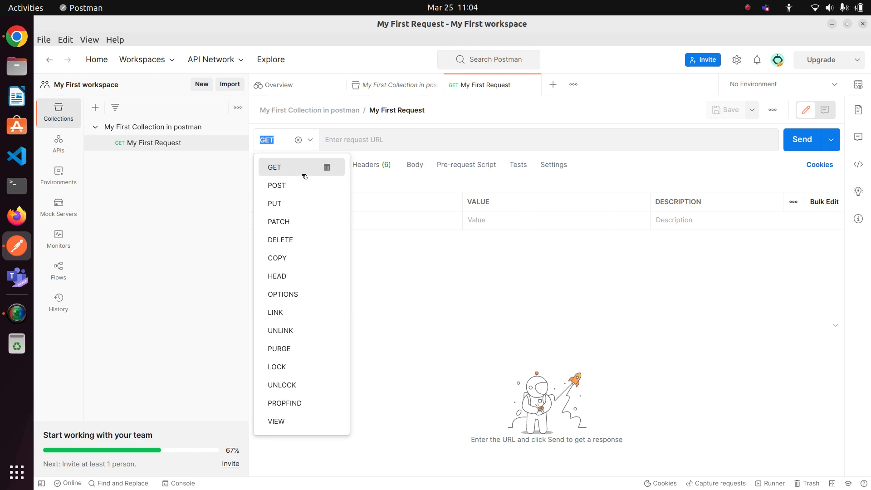
pyautogui.click(518, 119)
pyautogui.click(377, 141)
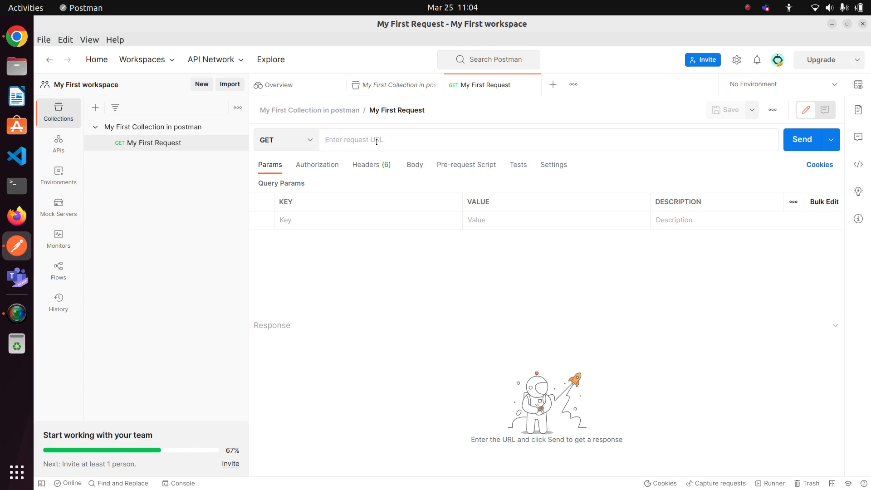